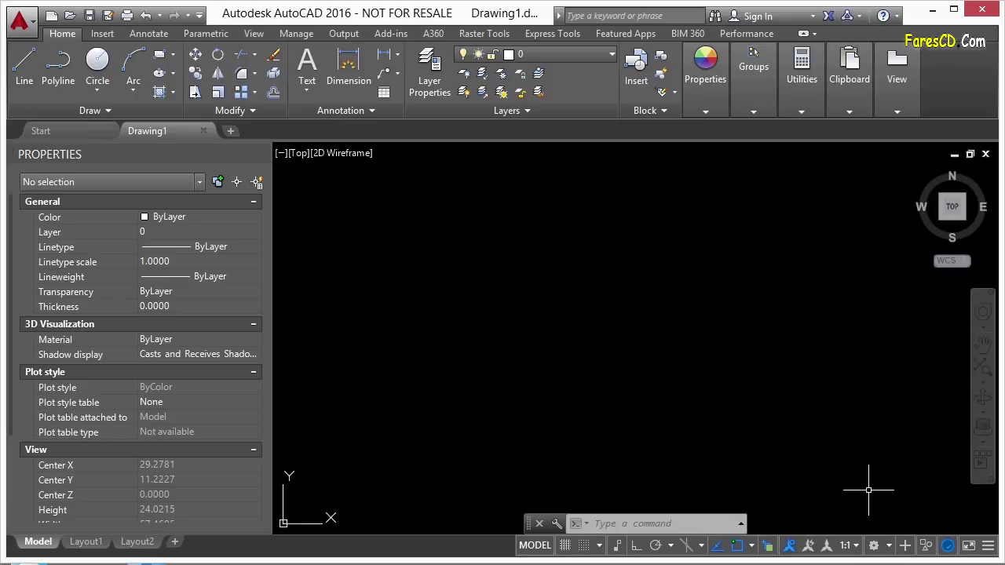
Switch the current workspace to Drafting & Annotation from the status-bar workspace list.
click(889, 547)
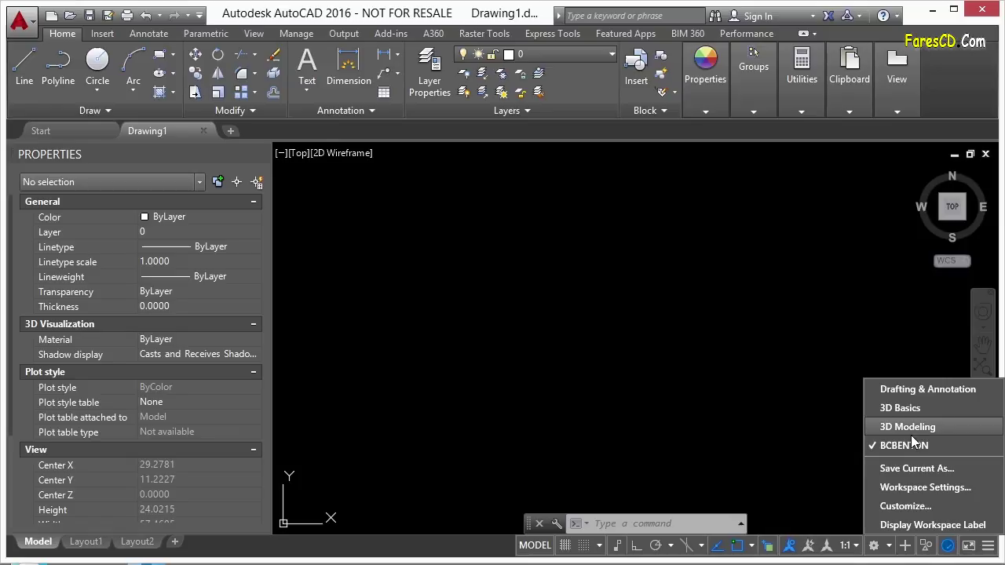
click(911, 390)
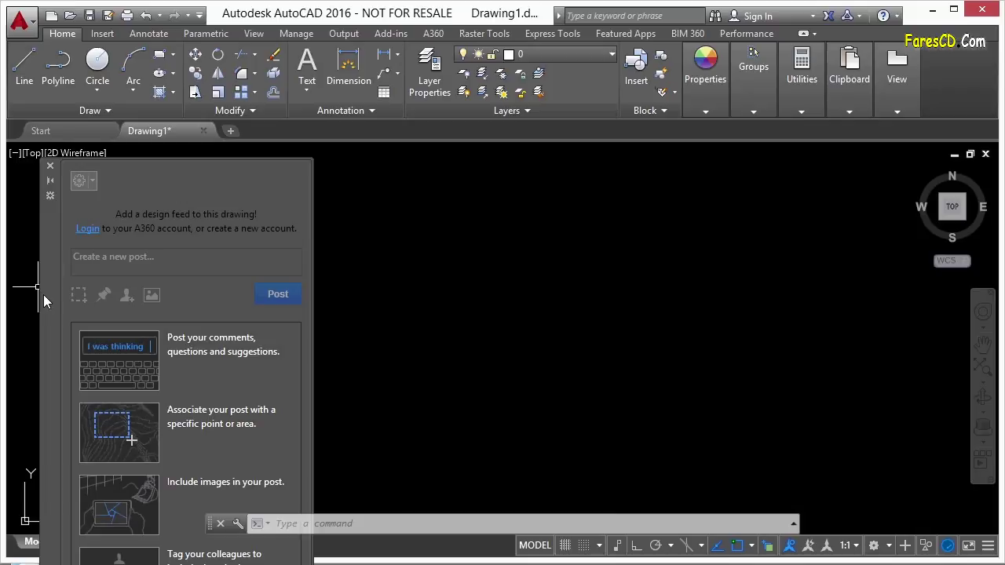
Move the Design Feed palette slightly higher, then close it.
drag(43, 295, 73, 47)
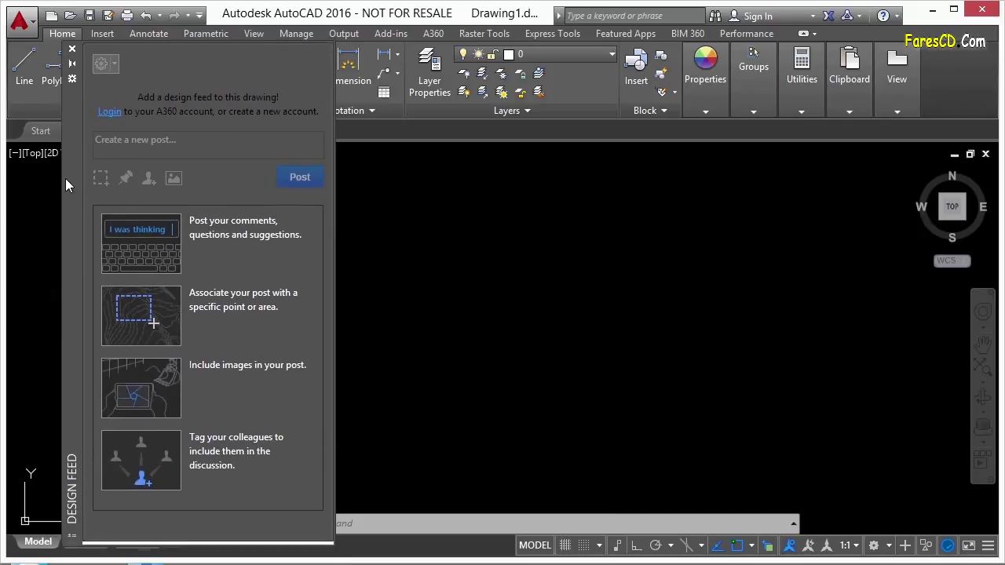
click(72, 50)
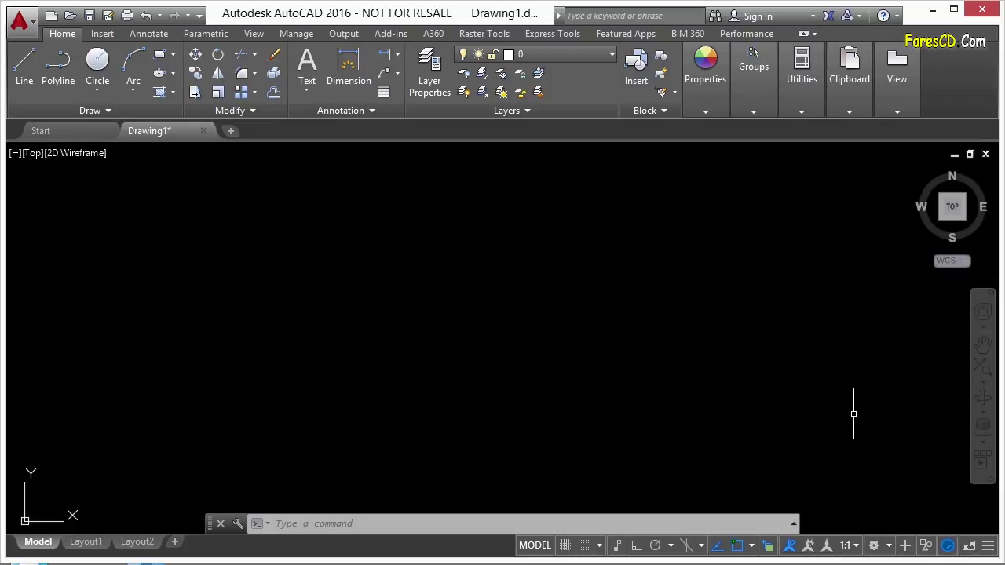
Switch to the 3D Basics workspace and browse the primitive solids under the Box dropdown.
click(873, 545)
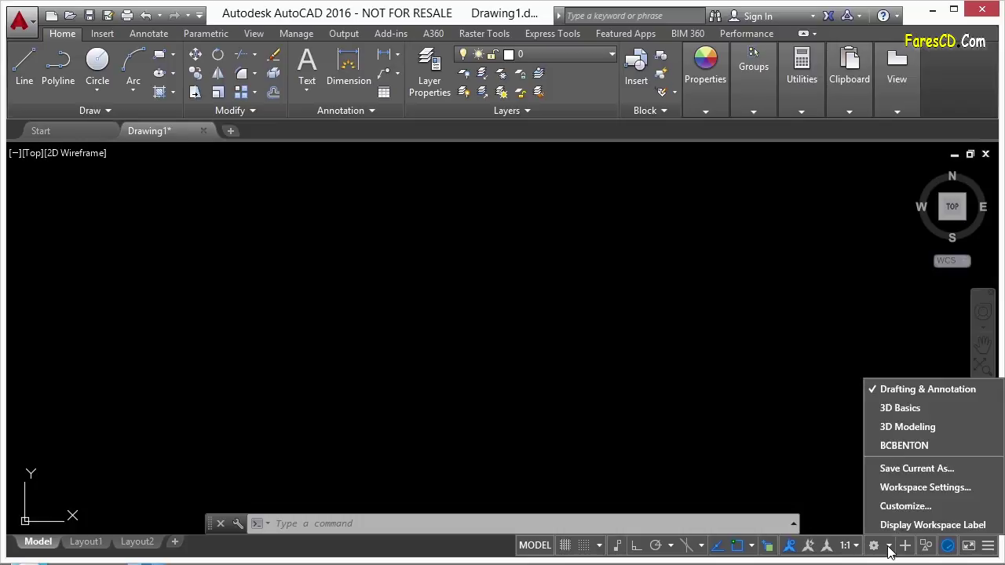
click(902, 411)
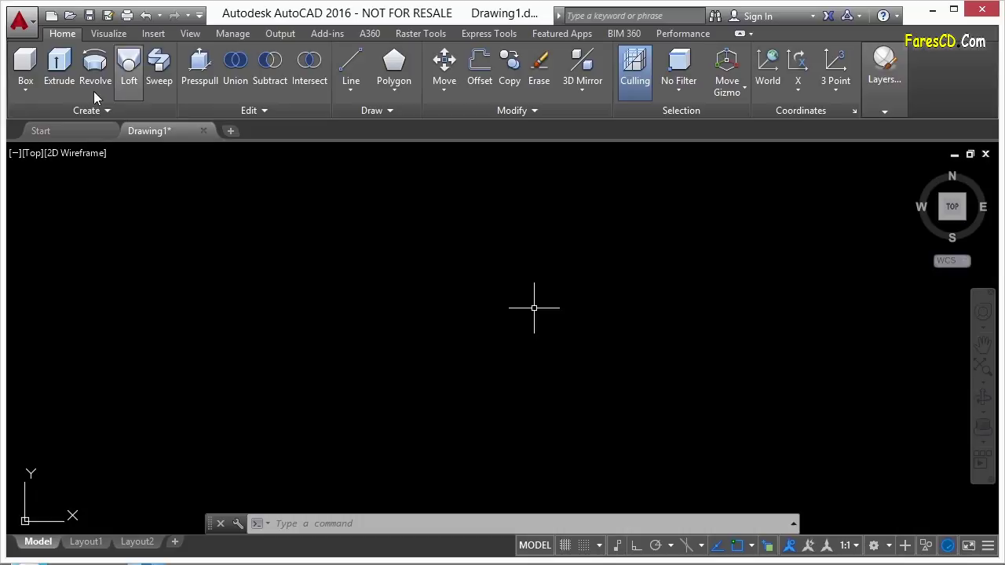
click(28, 92)
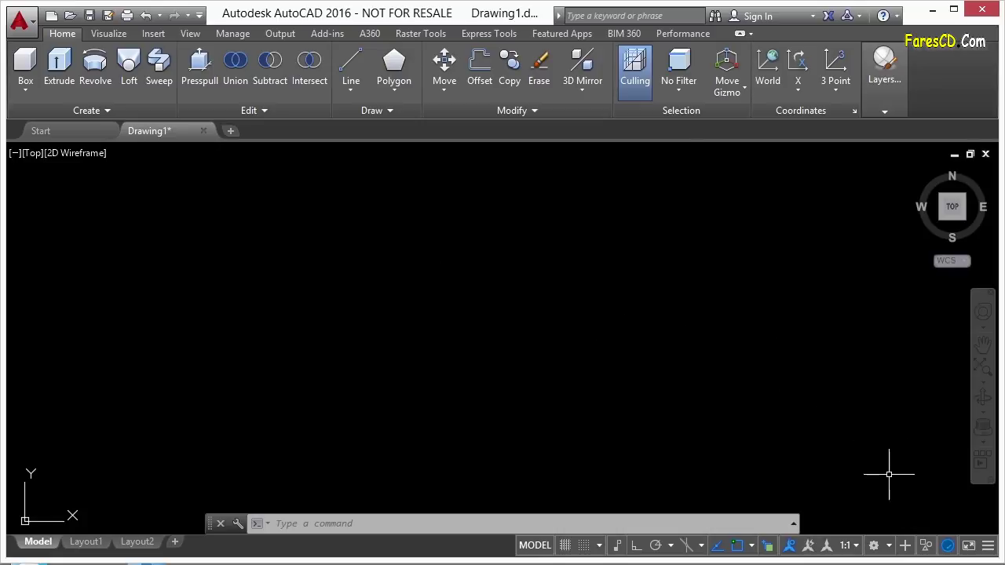
Make 3D Modeling the current workspace, bringing in the Solid, Surface and Mesh tabs.
click(890, 545)
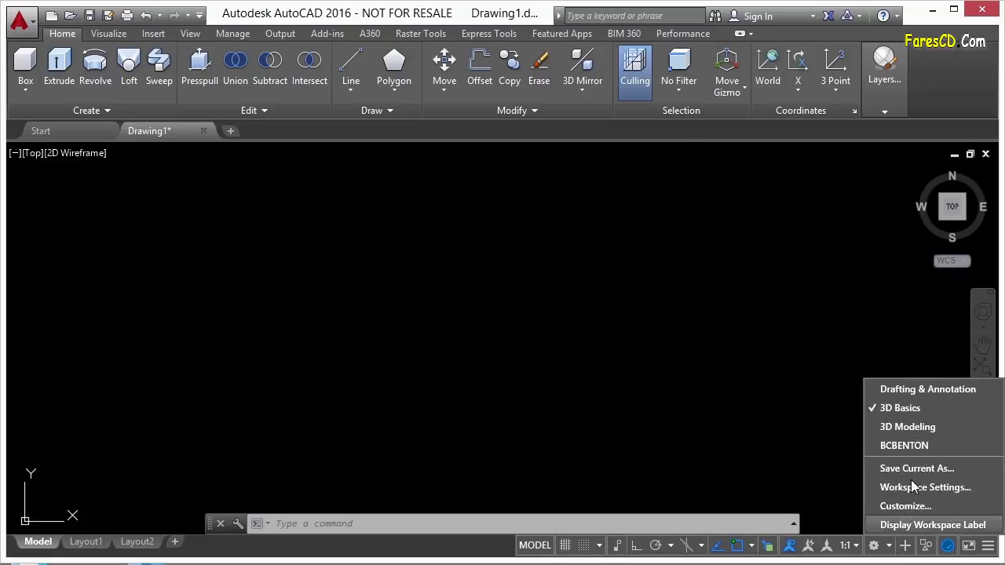
click(916, 431)
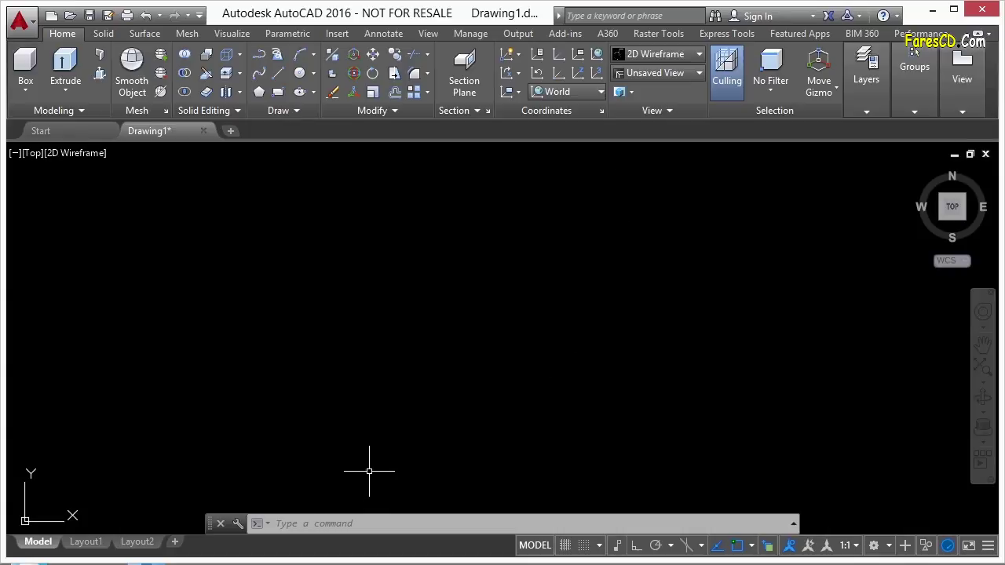
Float the command line mid-screen, enlarge its history, and close it with Ctrl+9.
mouse_move(210, 524)
mouse_down()
mouse_move(224, 417)
mouse_move(258, 382)
mouse_up()
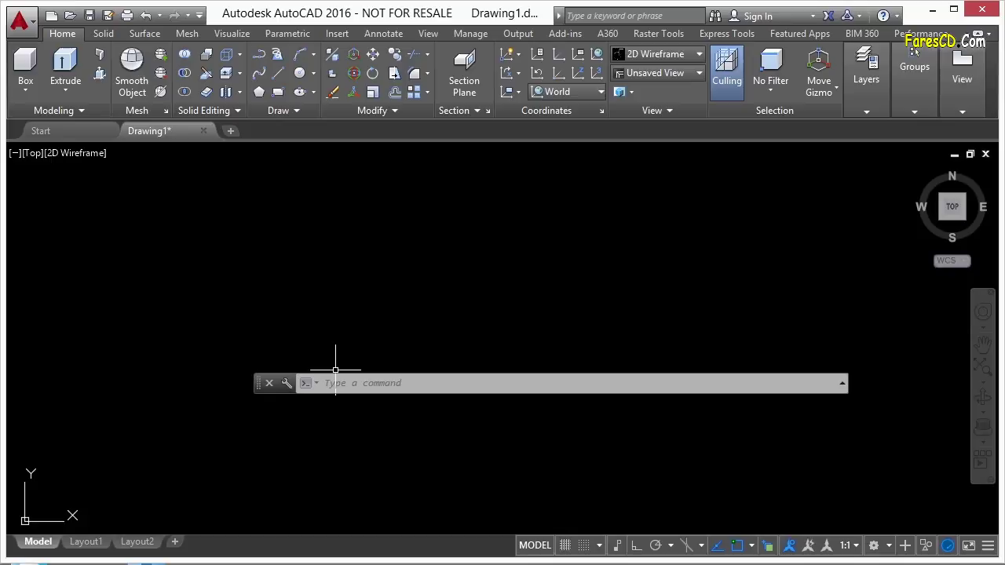
drag(337, 374, 345, 209)
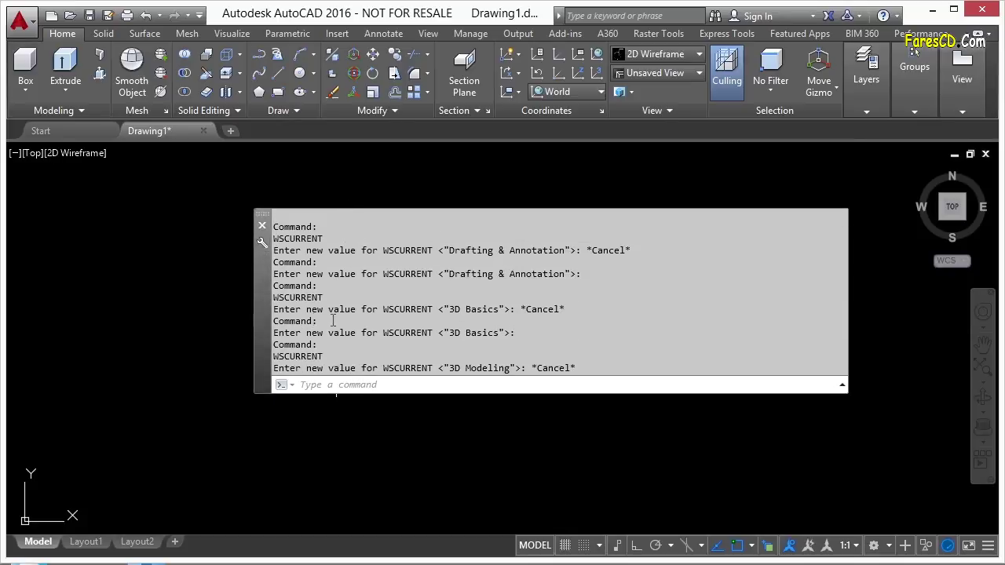
key(ctrl+9)
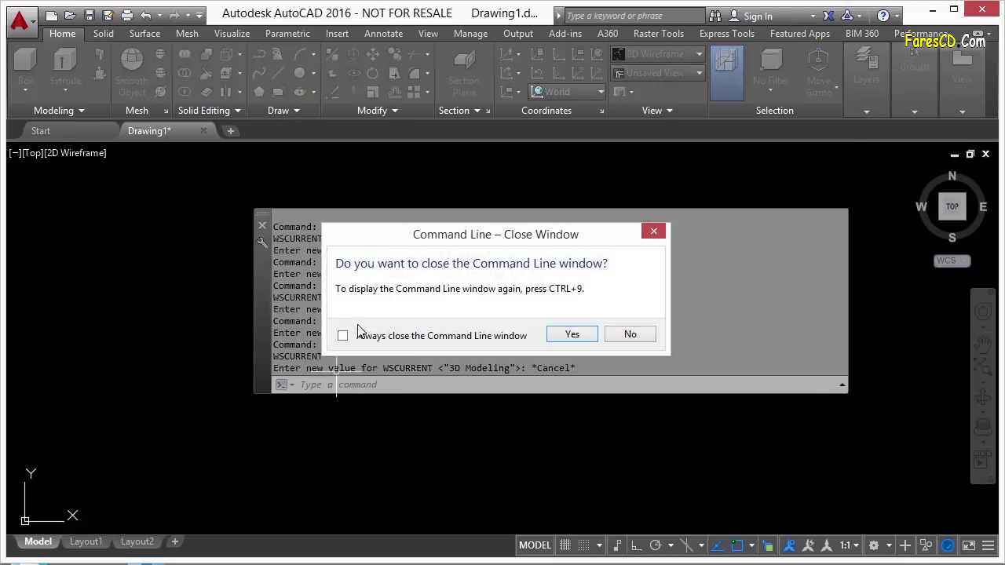
click(569, 334)
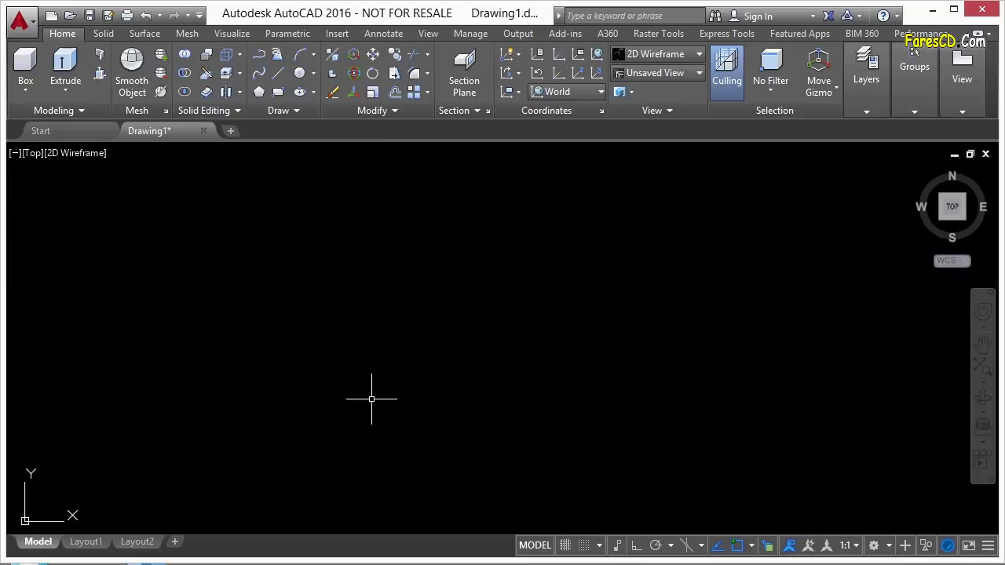
Reopen the command line with Ctrl+9, move it near the bottom and shrink it to one line.
key(ctrl+9)
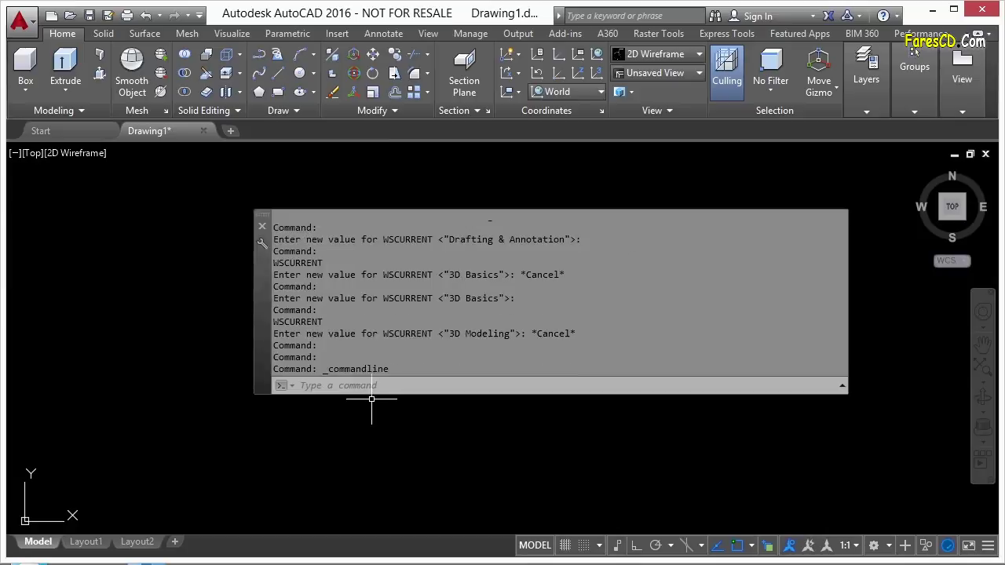
drag(266, 290, 262, 430)
click(333, 346)
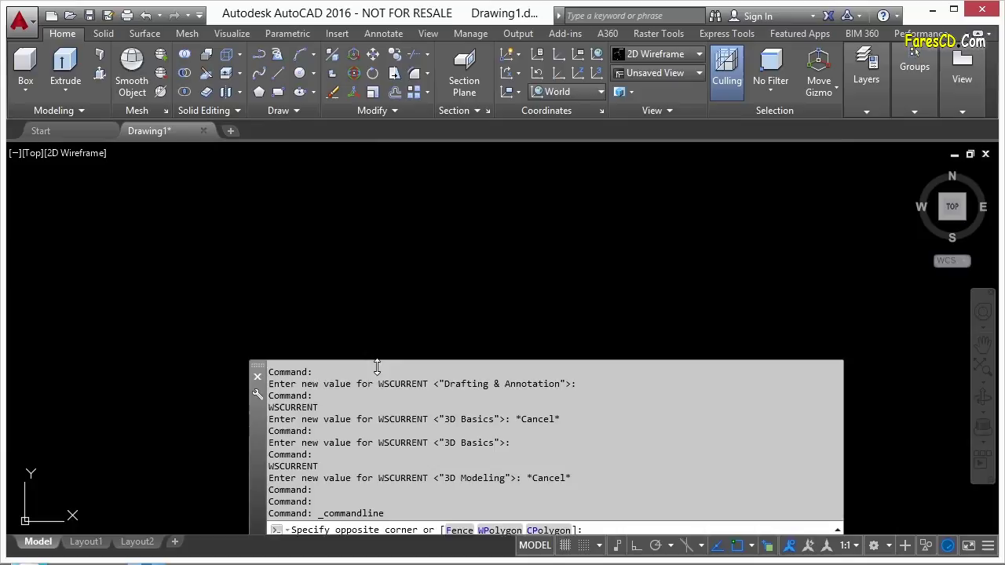
drag(374, 353, 378, 507)
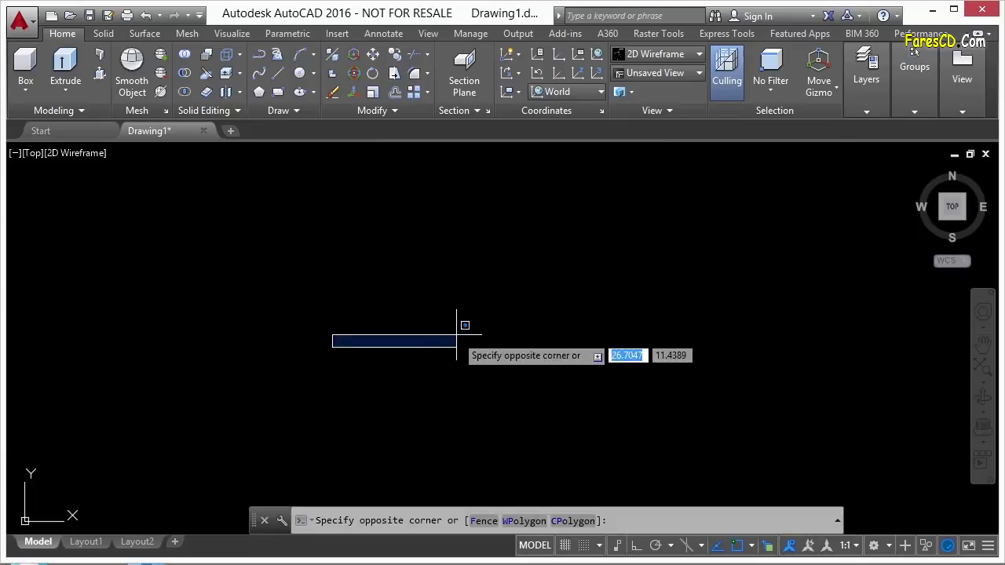
click(432, 298)
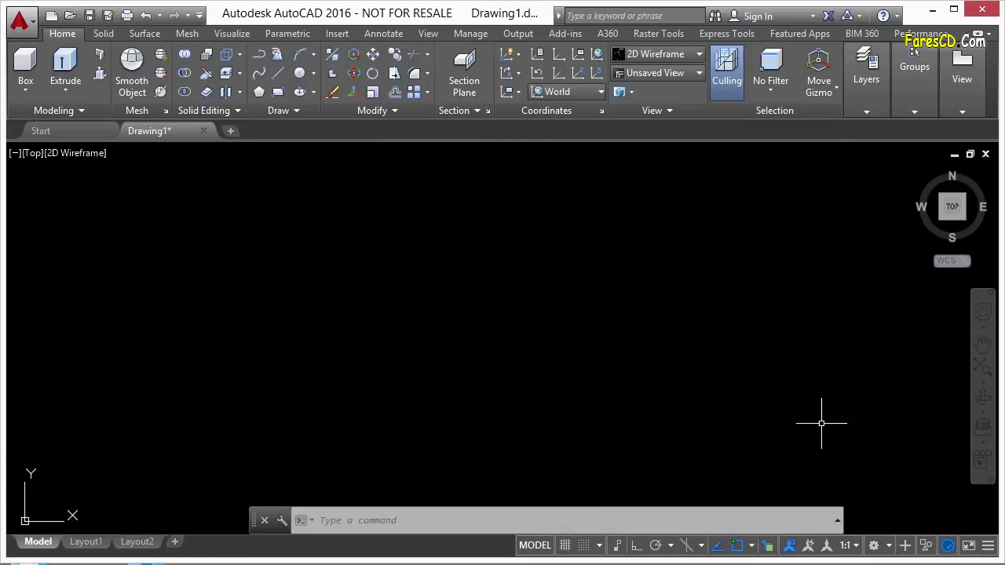
Return to the Drafting & Annotation workspace and close the empty palette on the left.
click(876, 545)
click(903, 407)
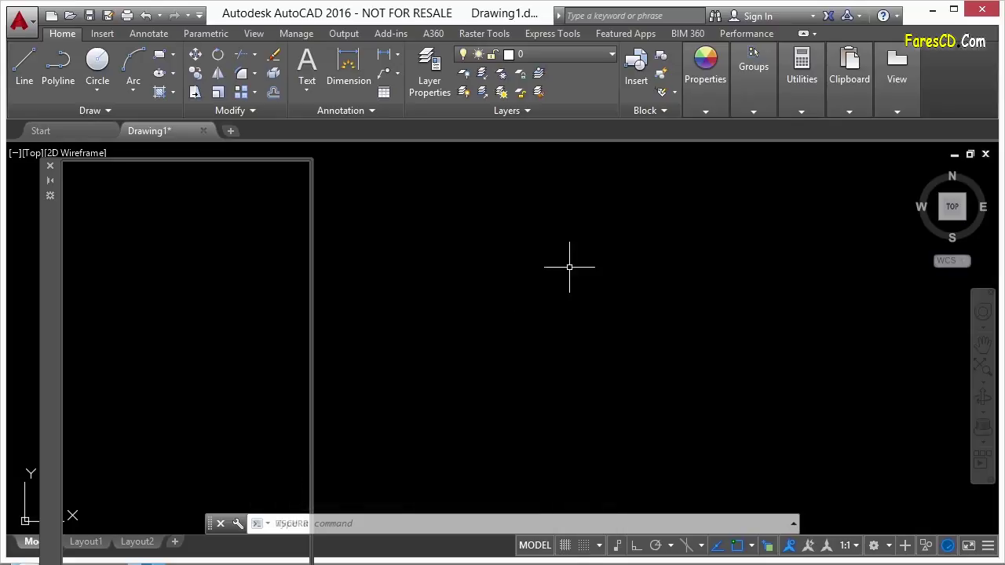
click(50, 166)
Run the CUI command to open the Customize User Interface dialog.
text(cui)
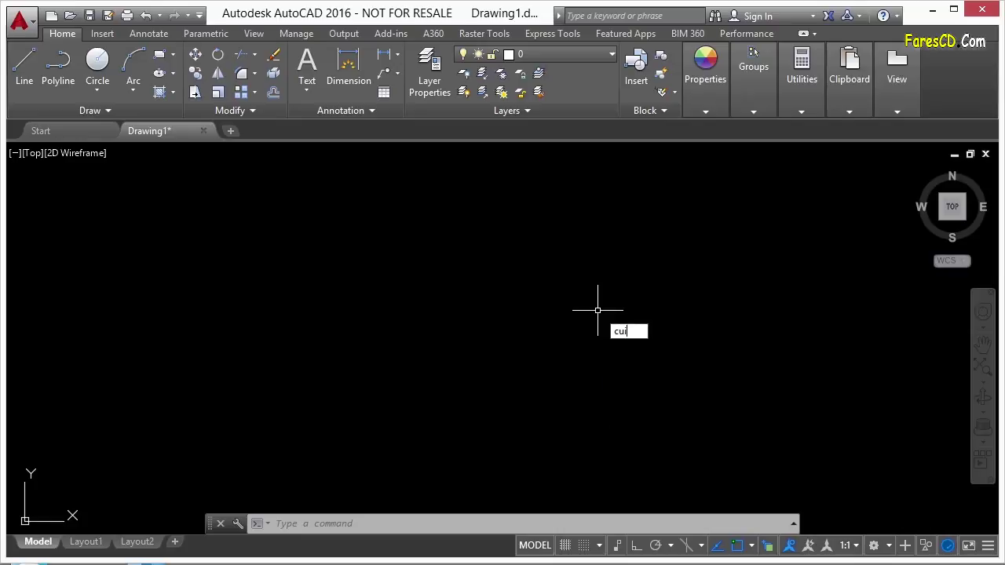
key(Return)
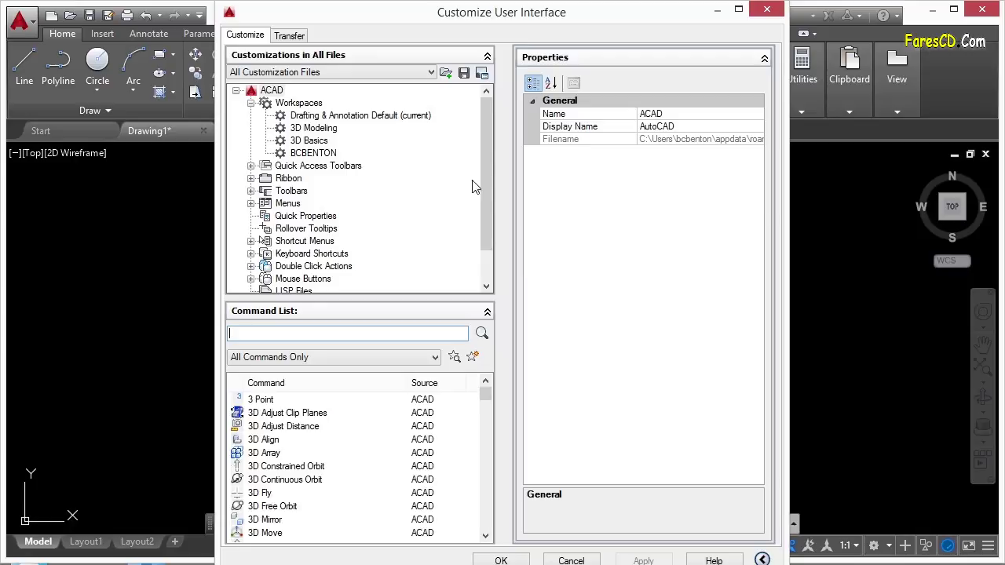
View the Drafting & Annotation, 3D Modeling, 3D Basics and custom workspaces in turn.
click(315, 116)
click(315, 128)
click(310, 142)
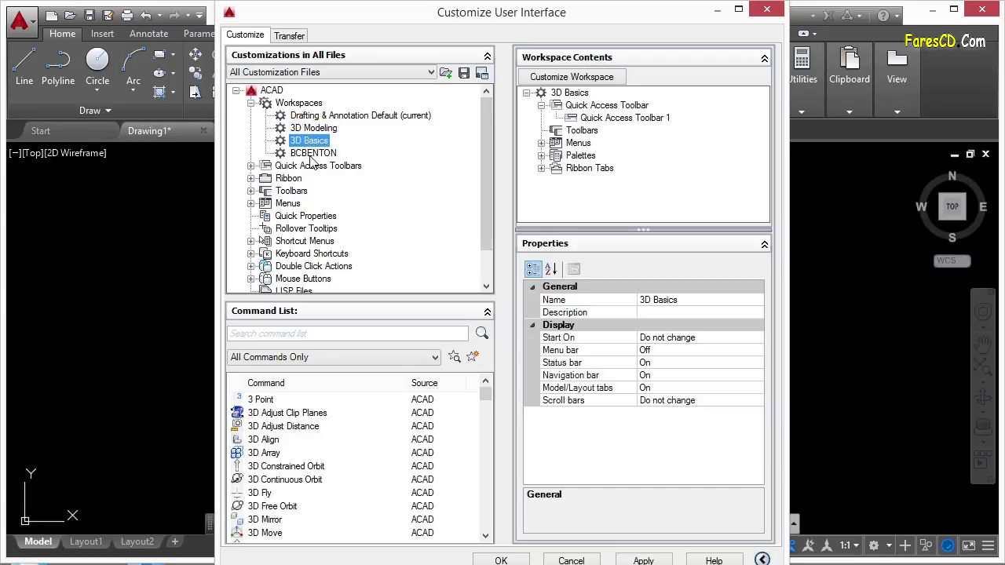
click(314, 153)
Expand and collapse the custom workspace's Quick Access Toolbars and Ribbon groups, then scroll the Command List.
click(250, 166)
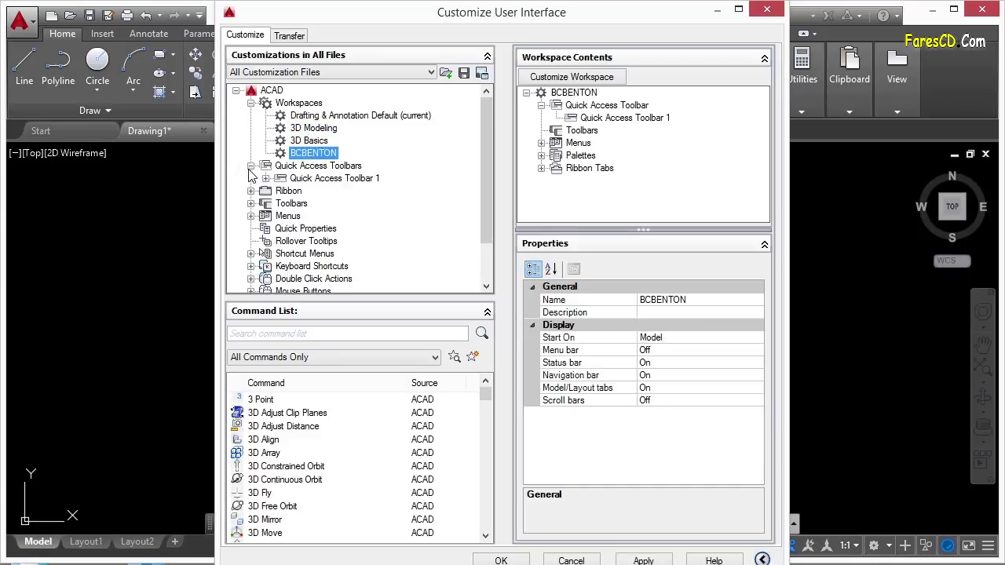
click(251, 166)
click(251, 179)
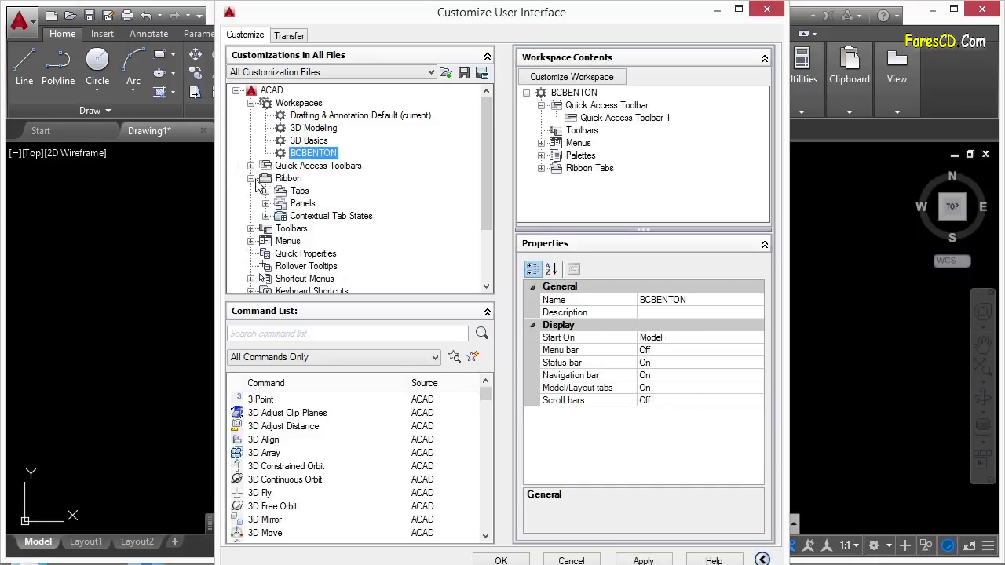
click(251, 178)
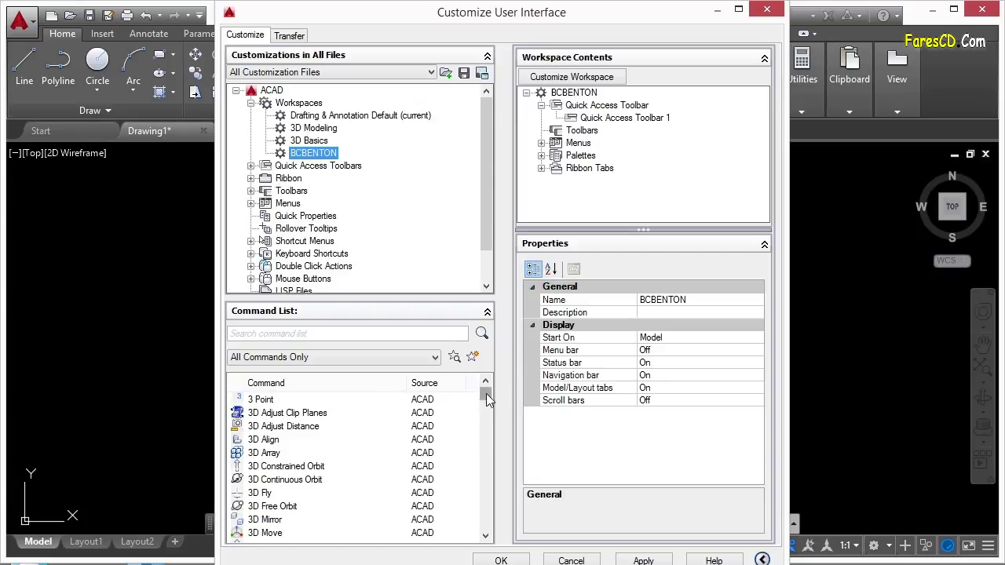
mouse_move(486, 393)
mouse_down()
mouse_move(494, 527)
mouse_move(494, 377)
mouse_up()
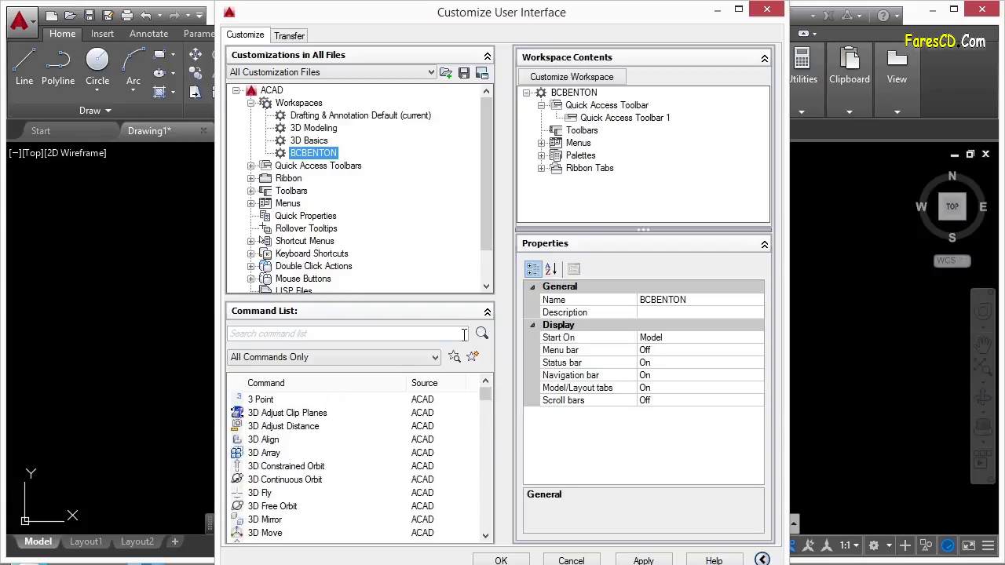